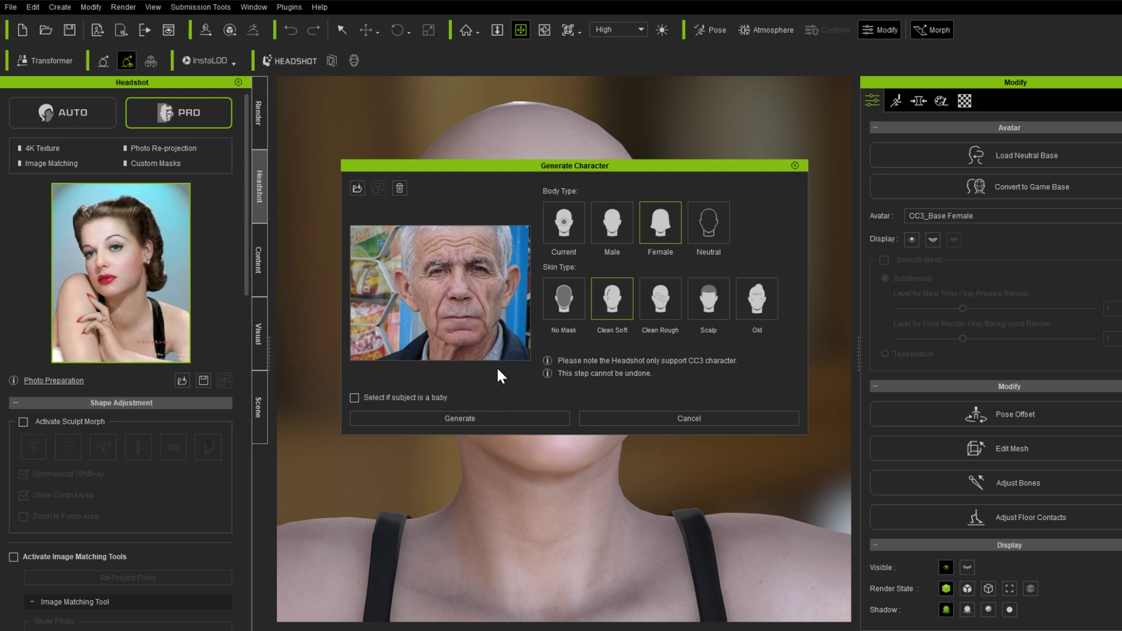
Generate the elderly man's head from his photo, keeping the chosen body and skin types
click(513, 417)
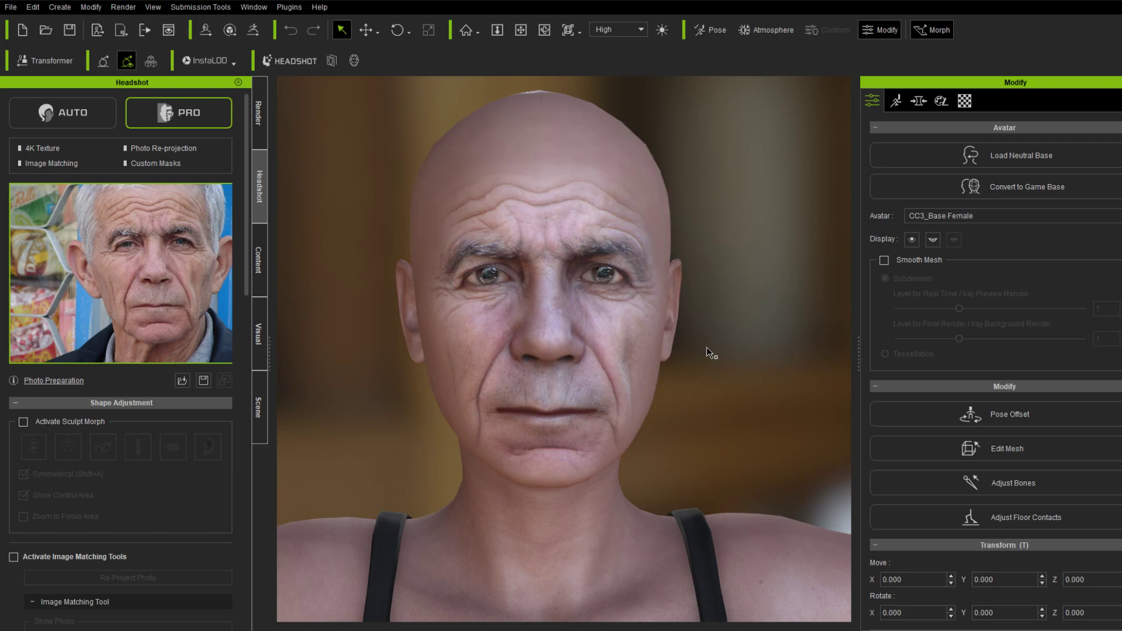
Pick the Std_Skin_Head material on the forehead to show its Digital_Human Head textures
click(964, 100)
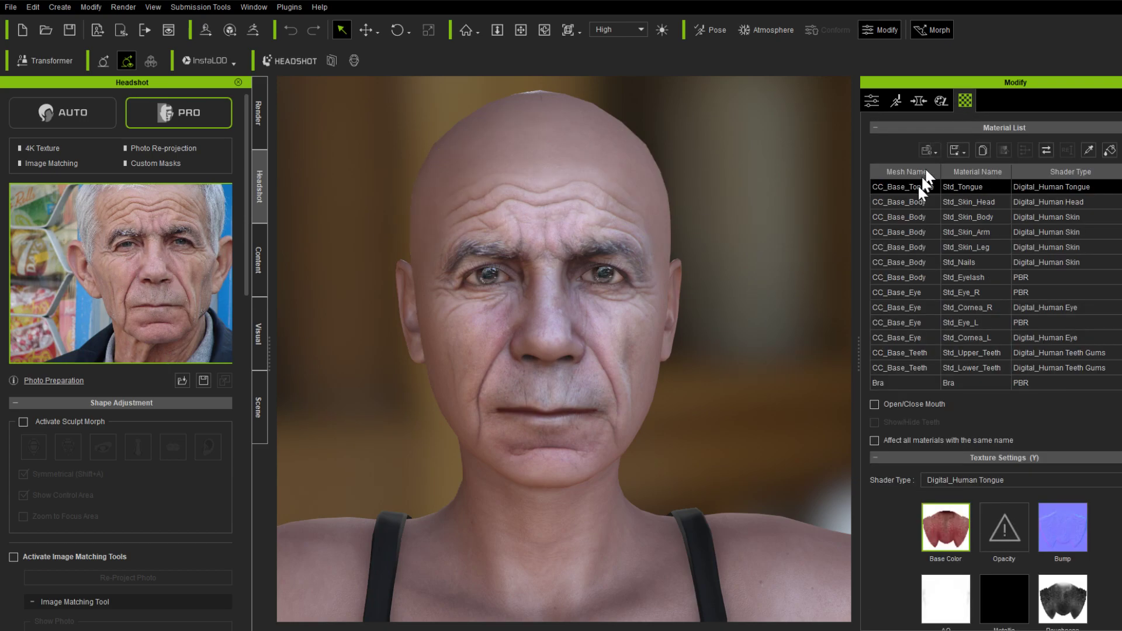
click(1088, 151)
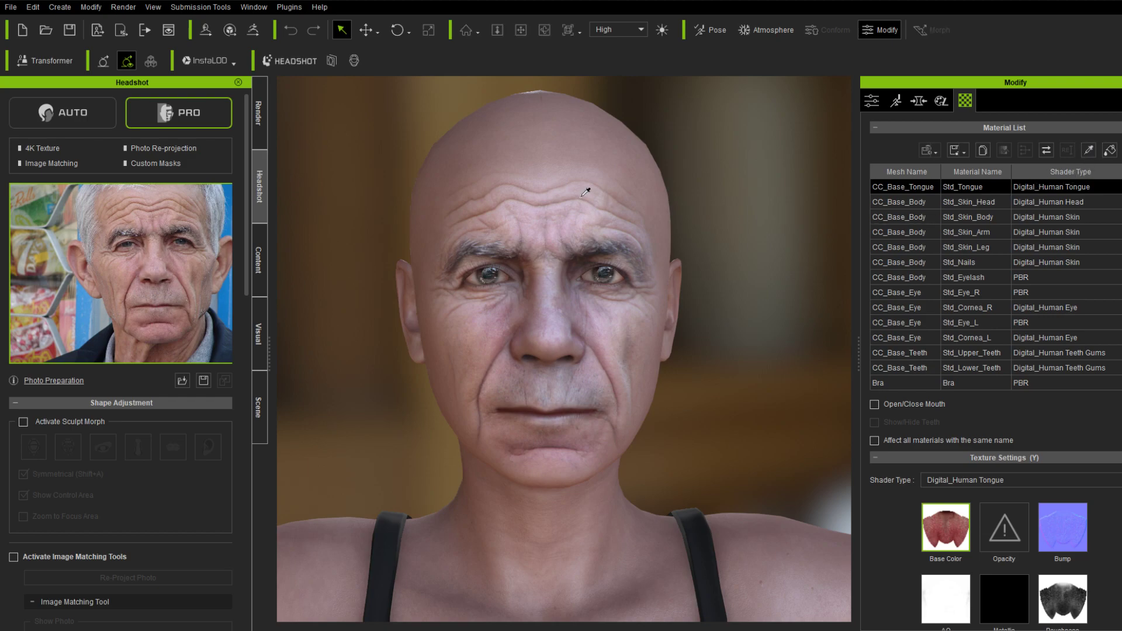
click(580, 197)
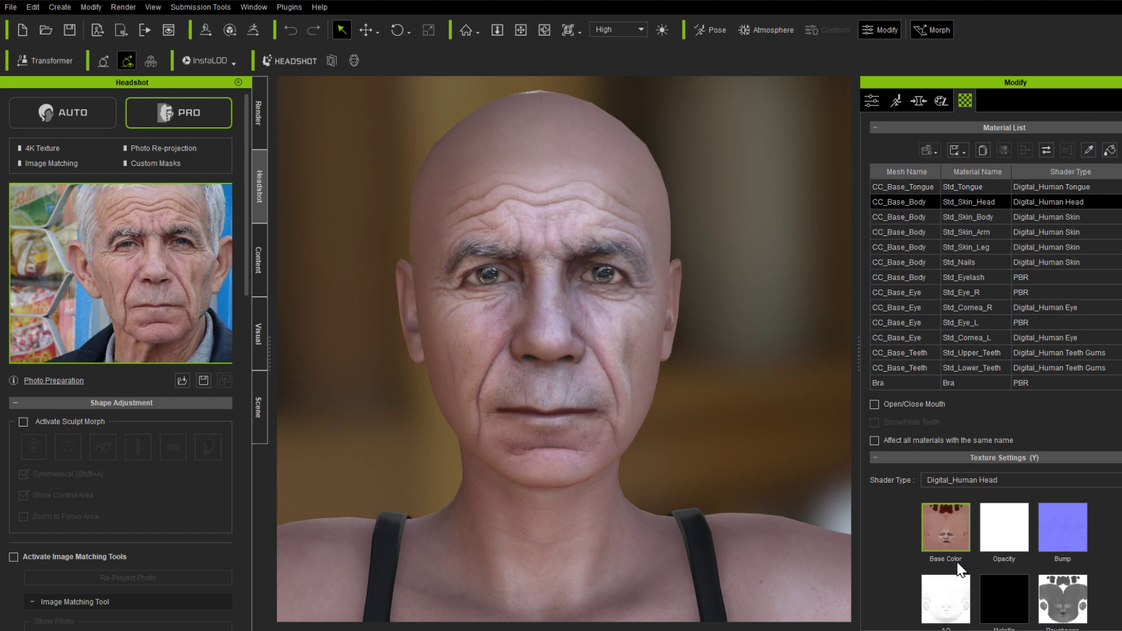
mouse_move(133, 285)
key(d)
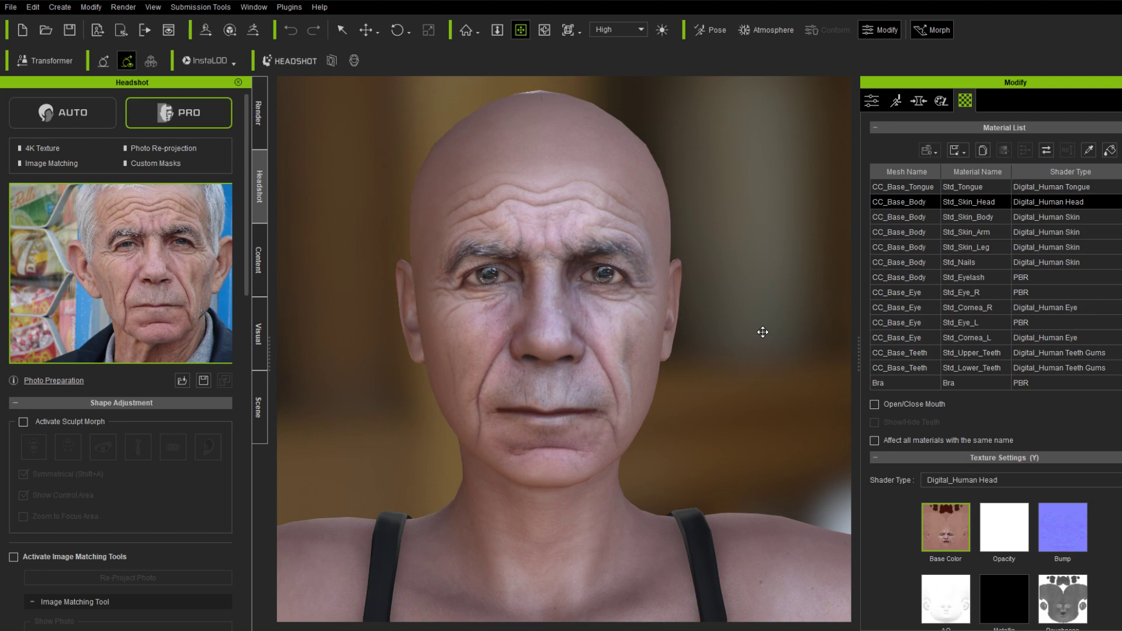
drag(763, 332, 288, 300)
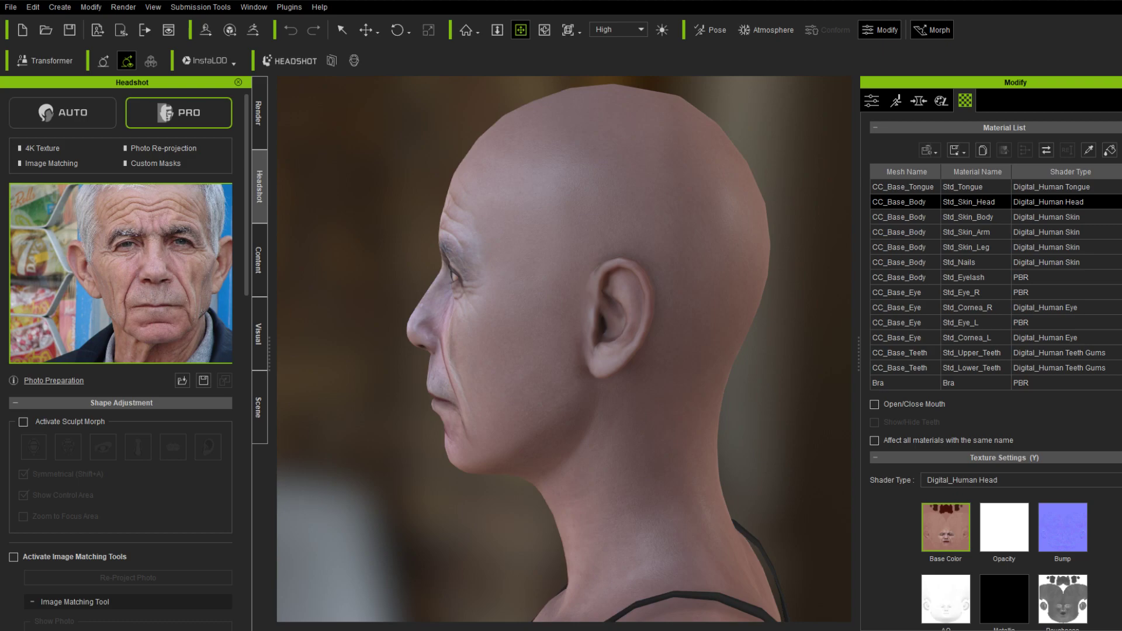
mouse_move(490, 200)
mouse_down()
mouse_move(479, 175)
mouse_move(508, 245)
mouse_move(492, 217)
mouse_up()
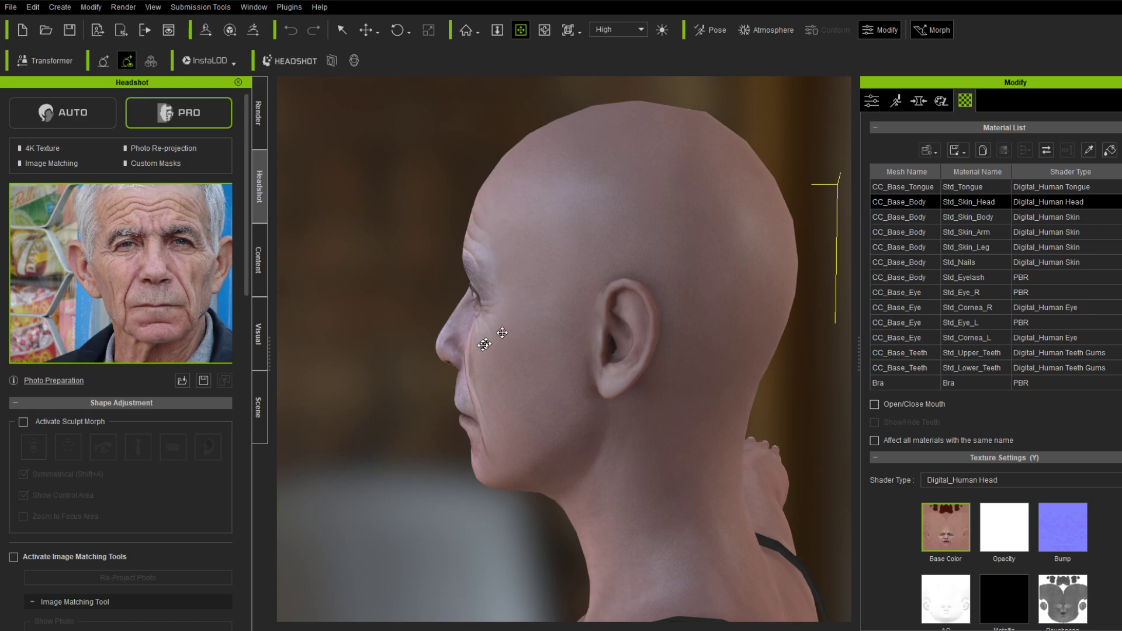
drag(489, 414, 518, 413)
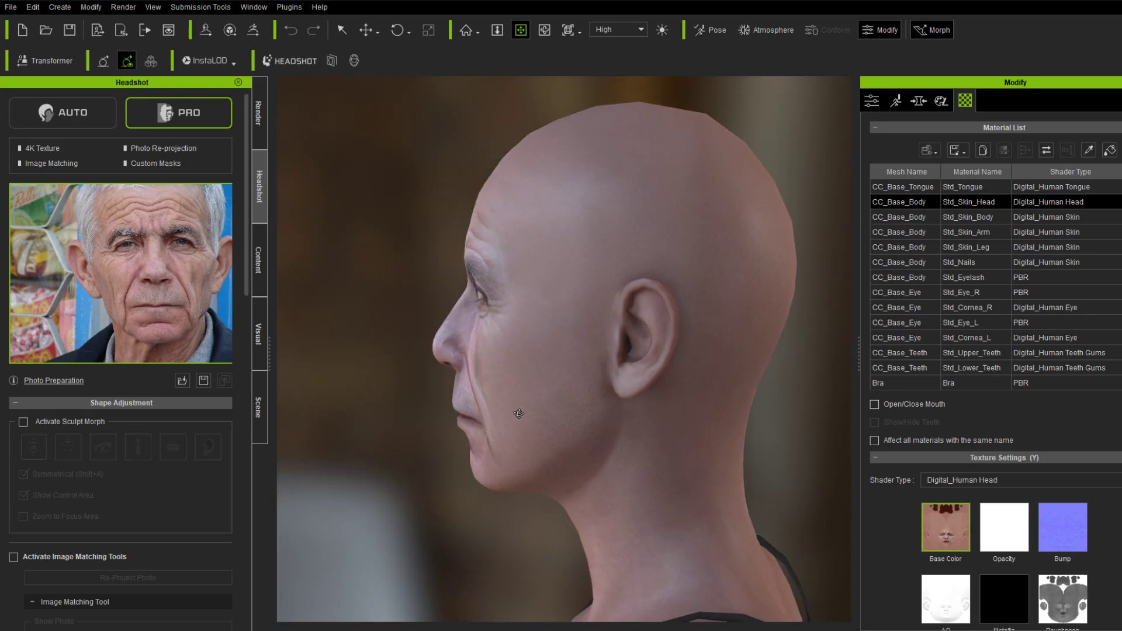
drag(403, 436, 637, 430)
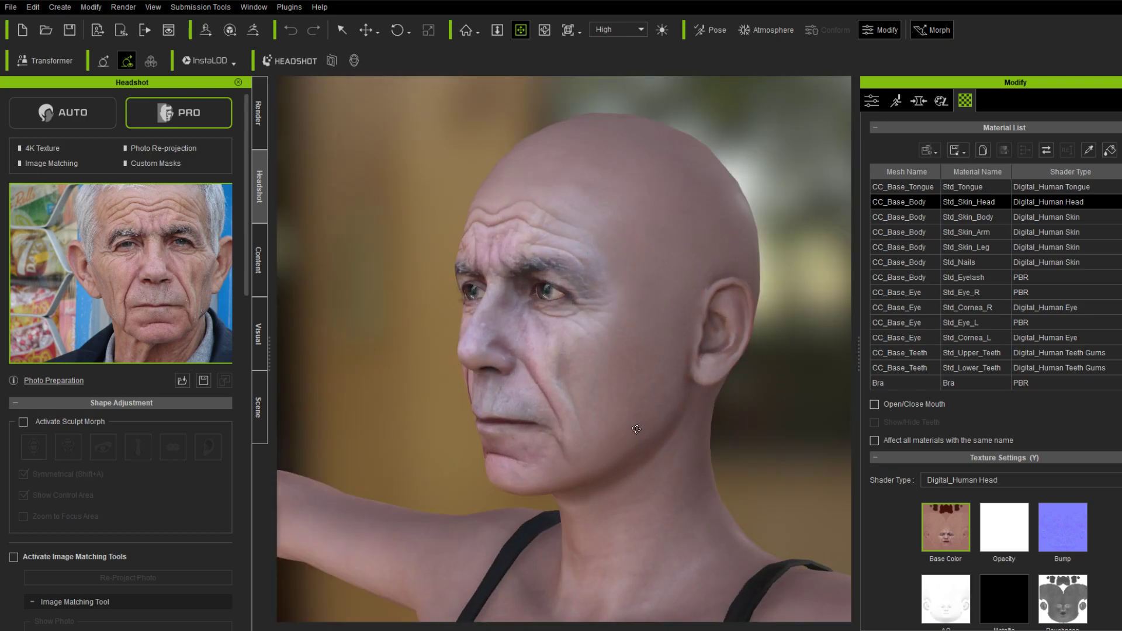
drag(449, 458, 660, 453)
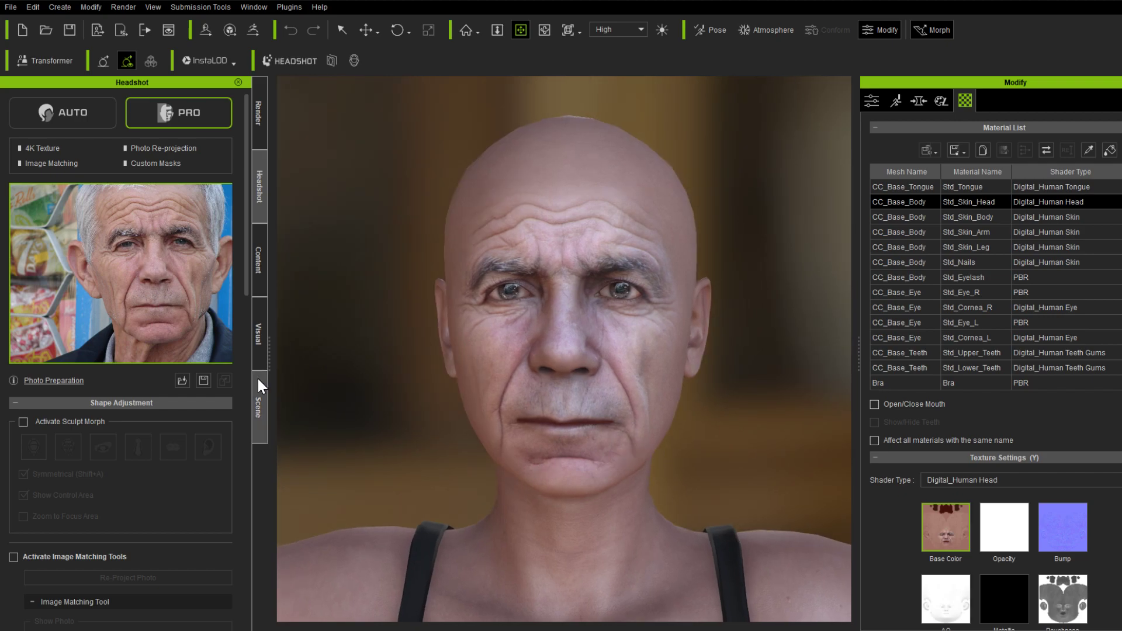
scroll(123, 465, down, 10)
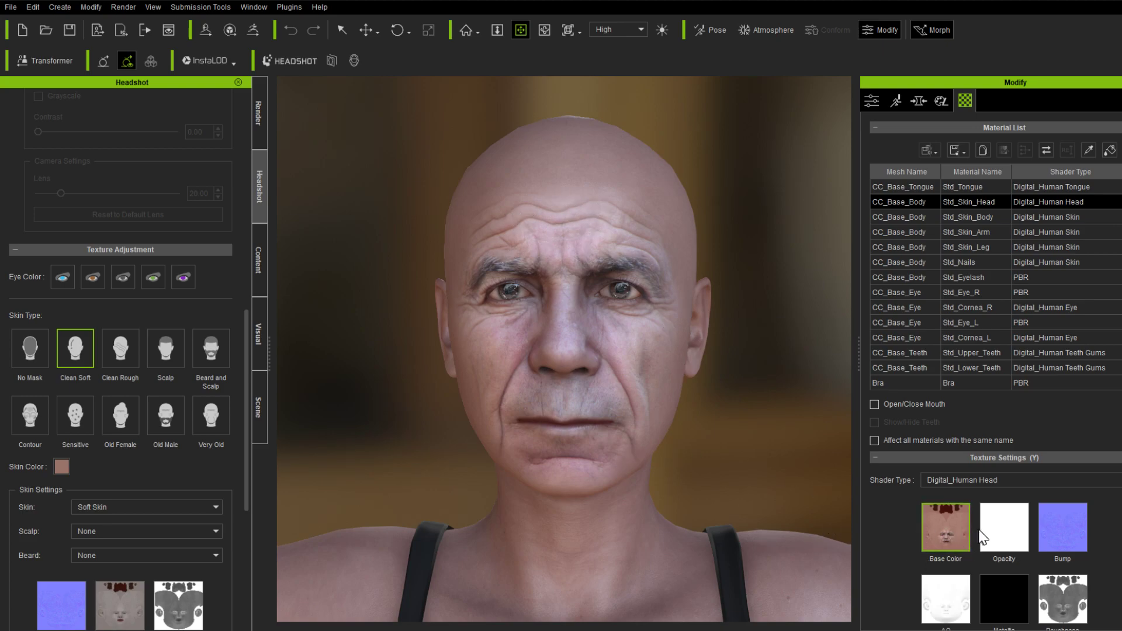
mouse_move(1077, 524)
mouse_move(930, 527)
mouse_move(1059, 534)
scroll(865, 506, down, 5)
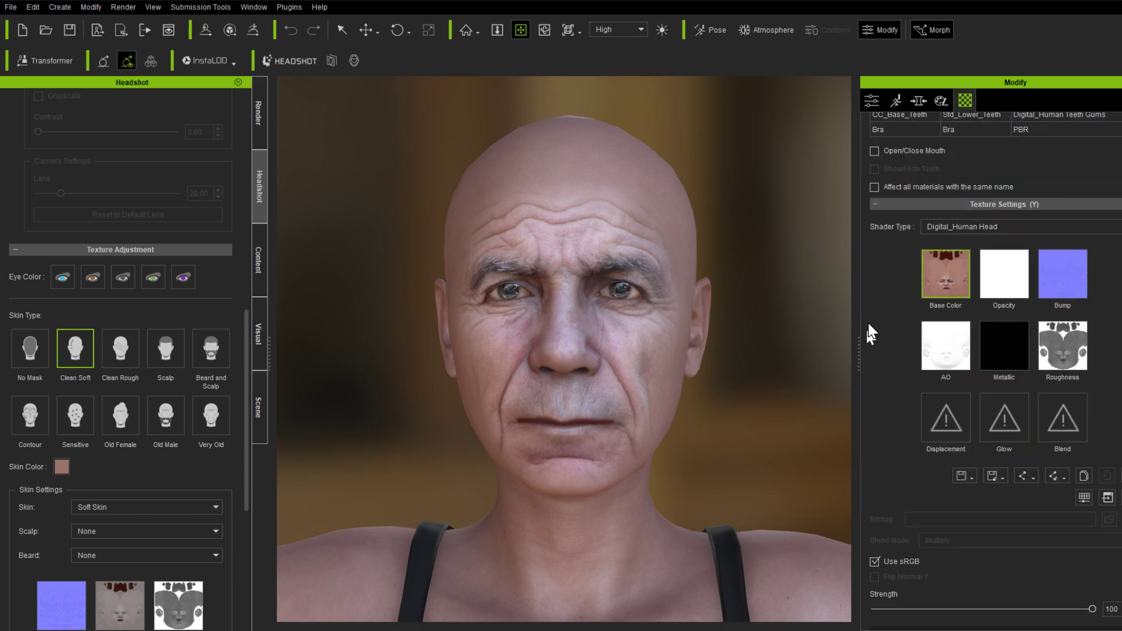
click(1108, 498)
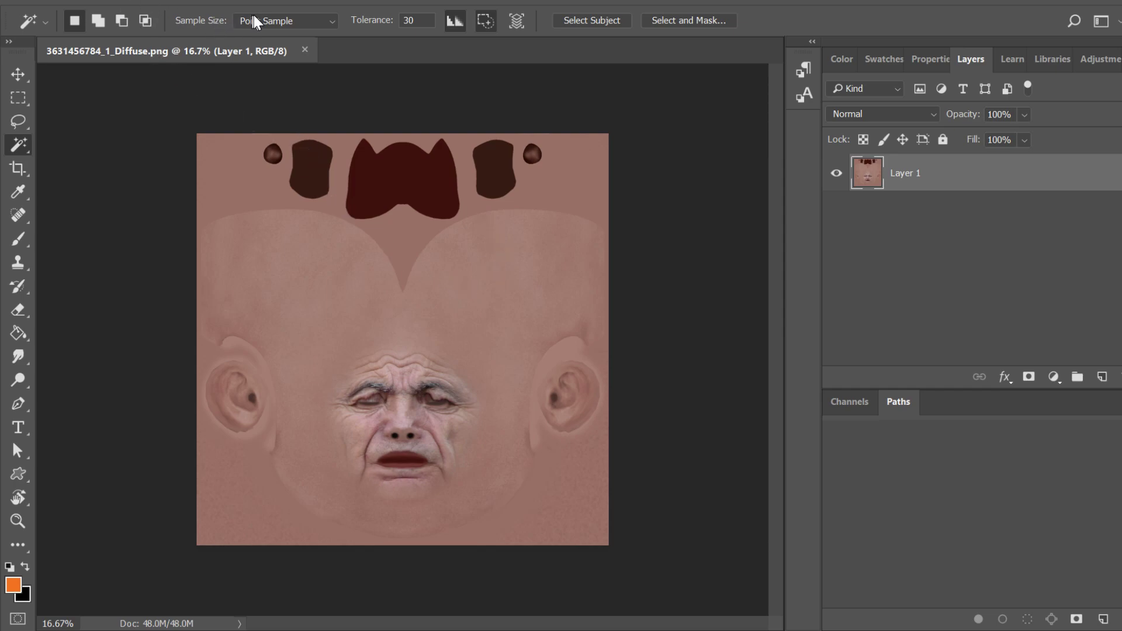
Generate a normal map from the diffuse texture, keeping Invert Height and default settings
click(270, 5)
mouse_move(307, 165)
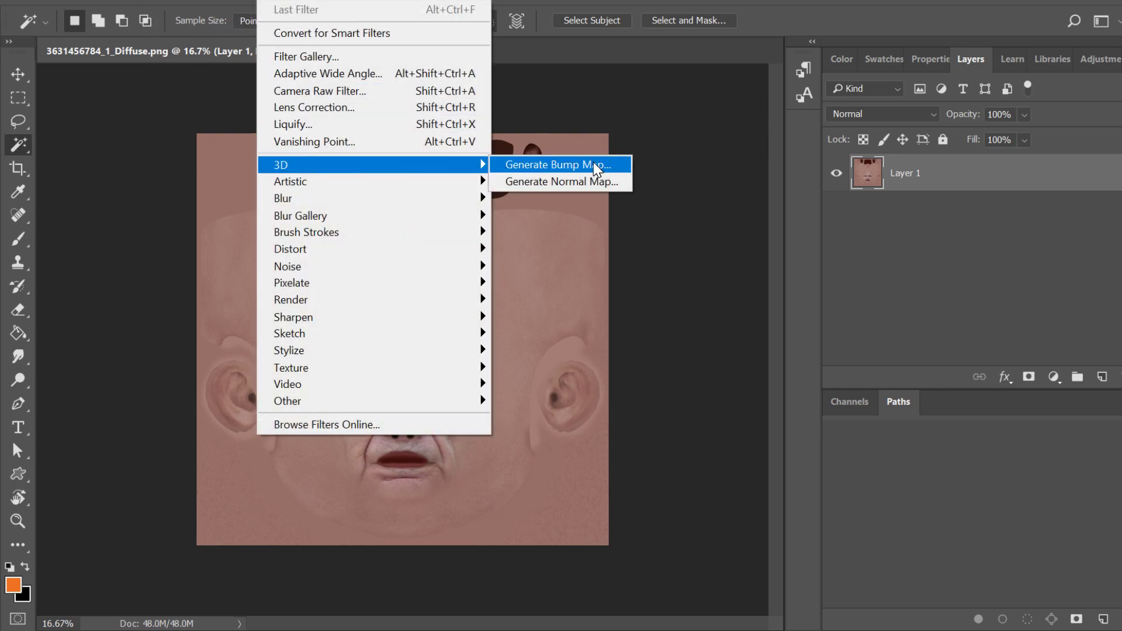
click(599, 190)
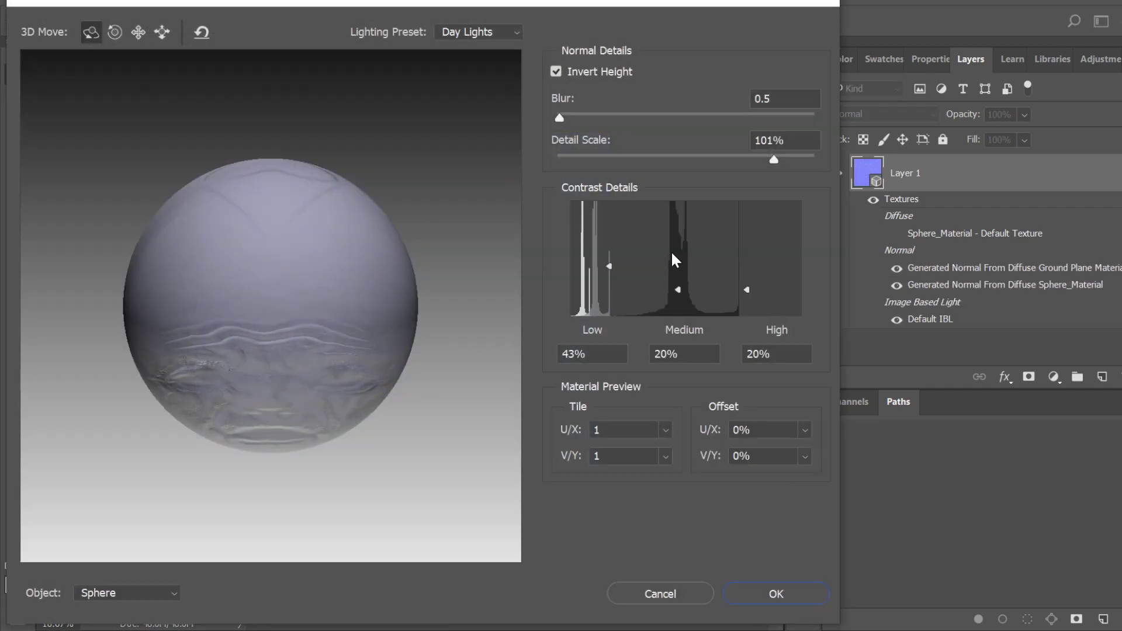
drag(674, 4, 586, 5)
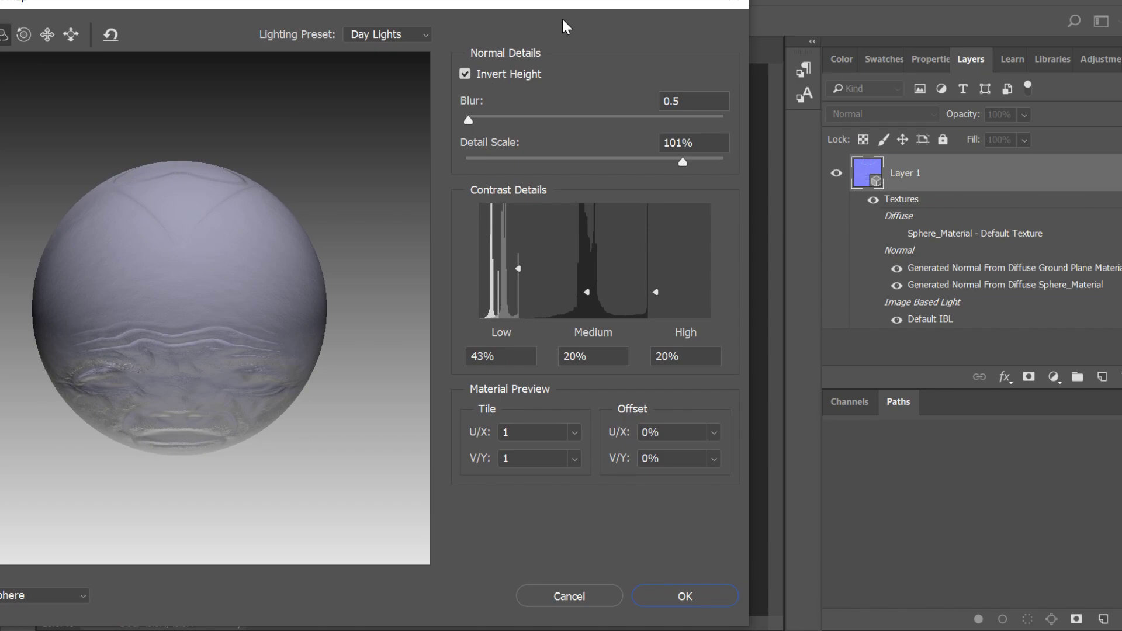
click(699, 597)
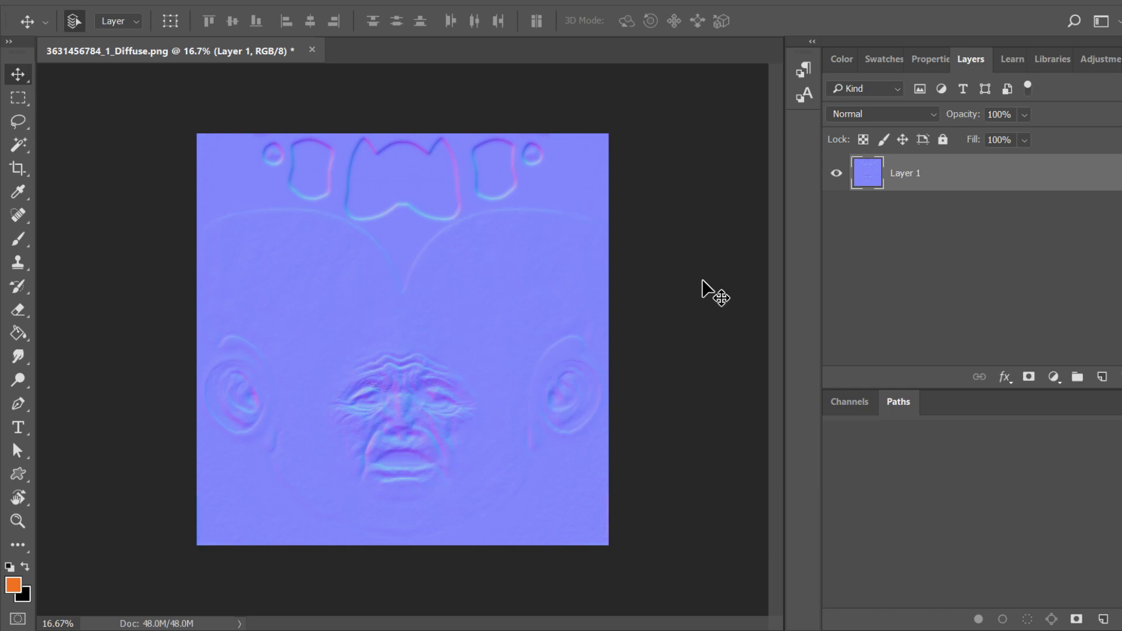
click(51, 4)
Quick Export the normal map as OldNormals.png into the Downloads folder
mouse_move(136, 235)
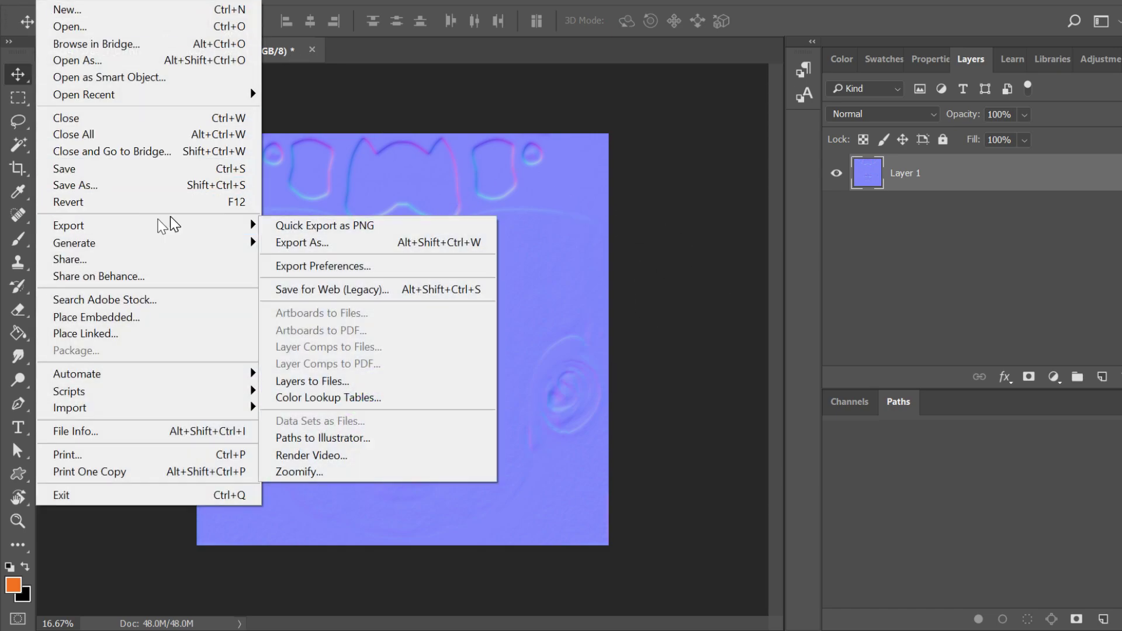
click(350, 225)
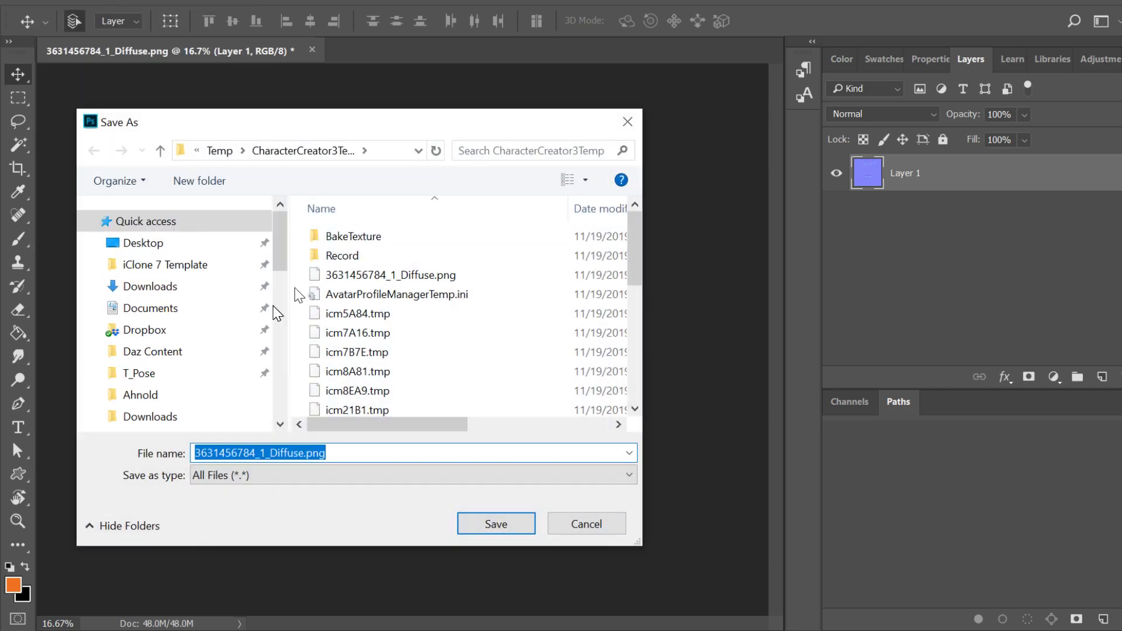
click(225, 286)
click(270, 454)
key(ctrl+a)
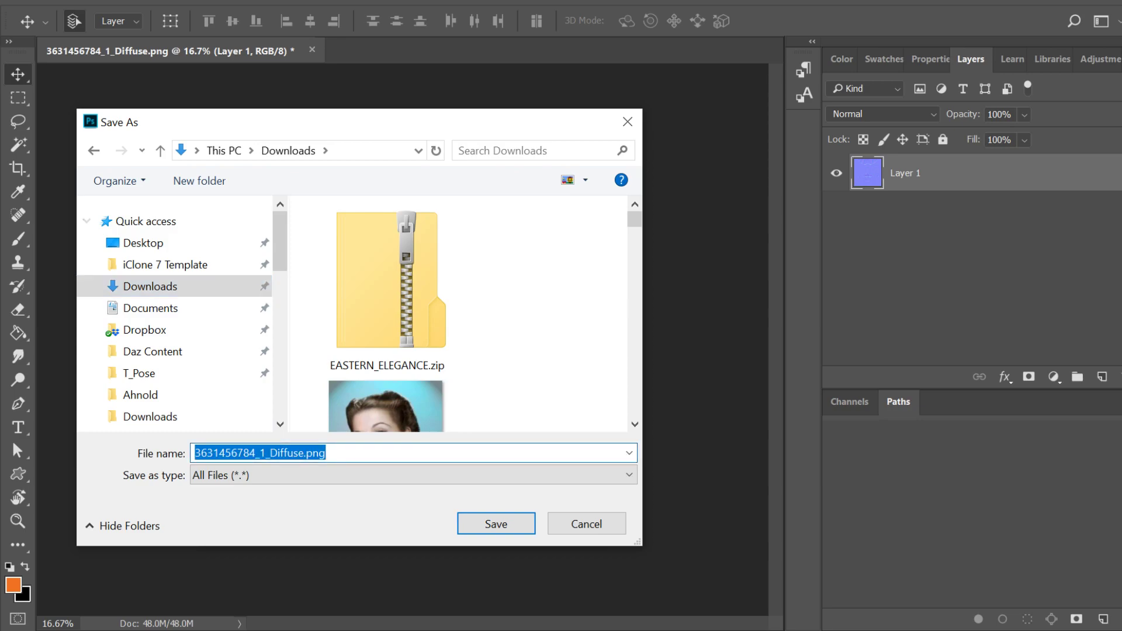
text(OldNormals)
key(Return)
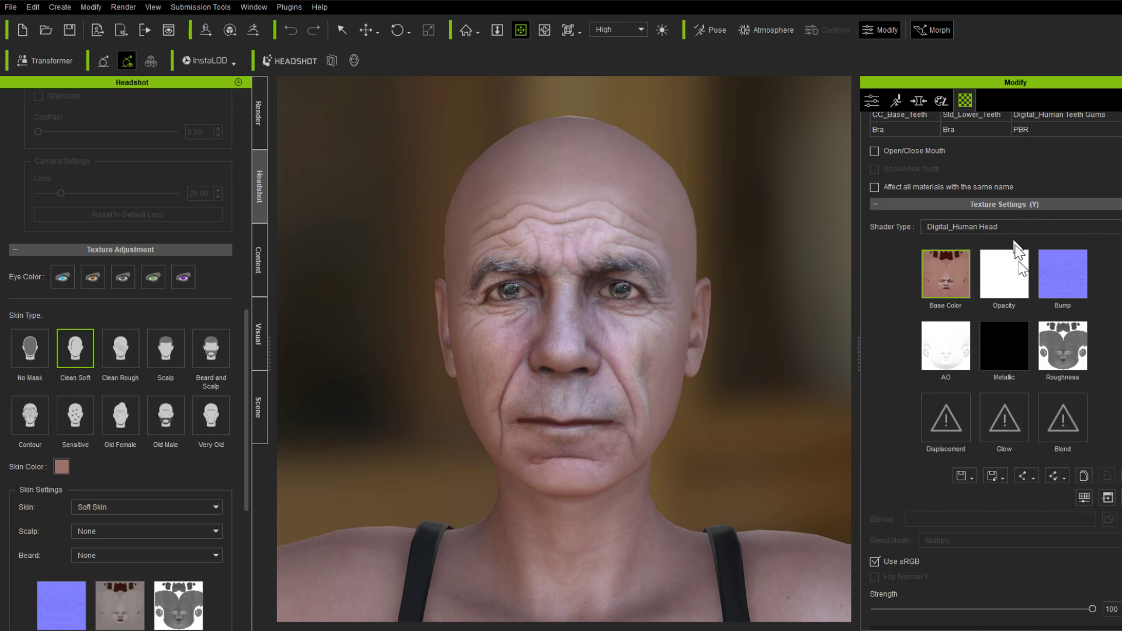
Load OldNormals.png from Downloads into the head's Bump slot as a Normal Map
double_click(1068, 281)
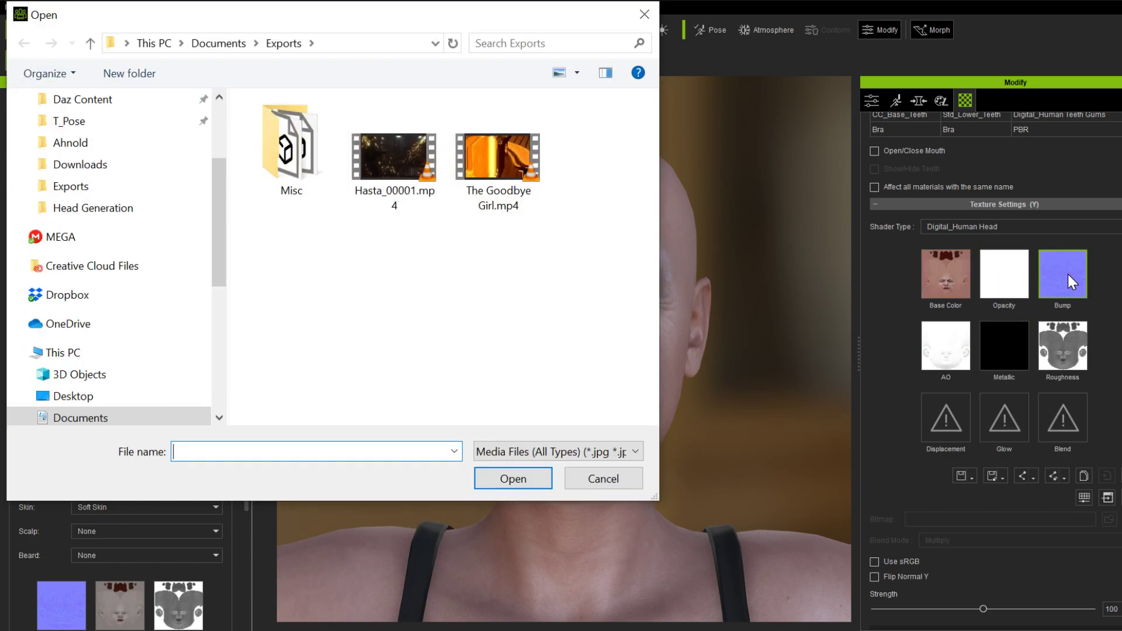
scroll(160, 233, up, 1)
scroll(161, 234, up, 2)
click(42, 179)
double_click(362, 195)
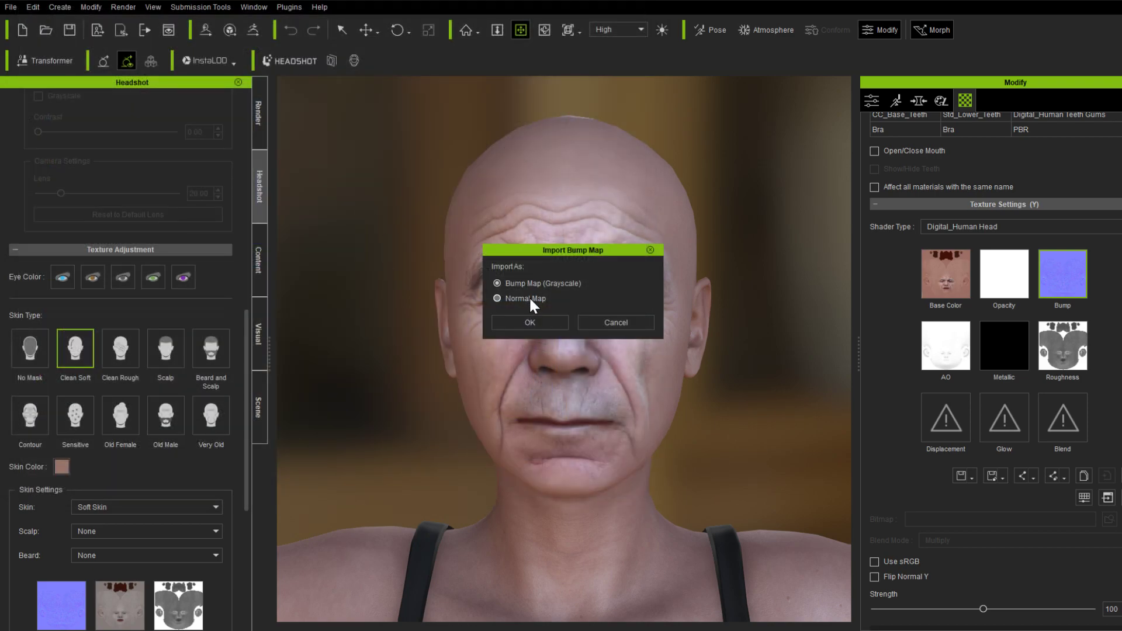
click(529, 324)
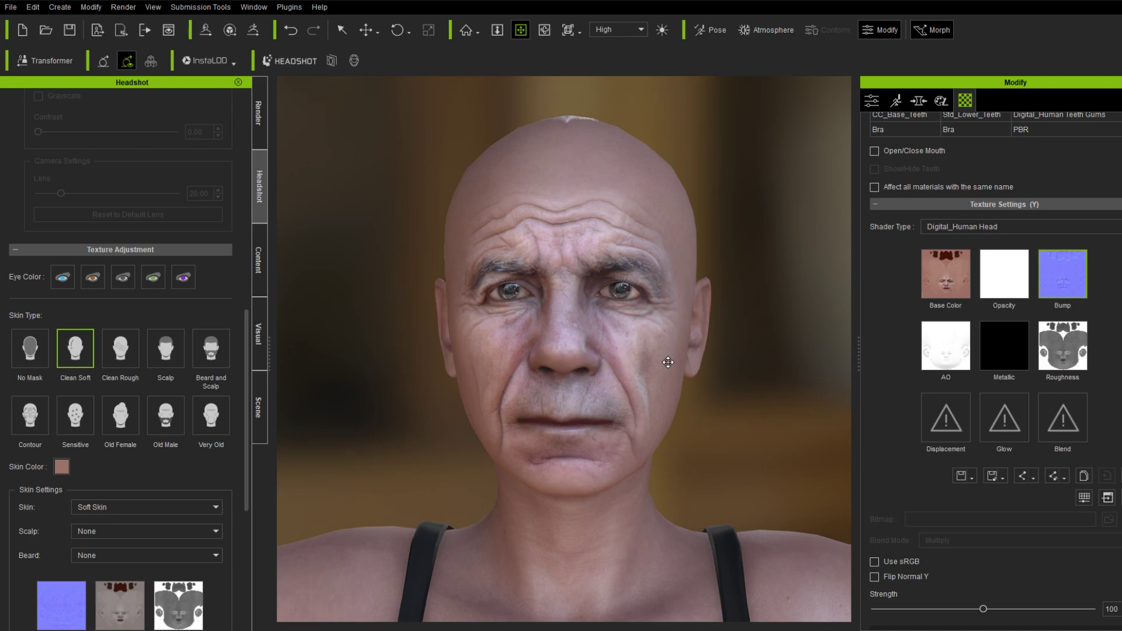
Compare bump strengths of 123, 0 and 61 while viewing the face in profile and front
drag(710, 376, 889, 381)
drag(625, 440, 693, 440)
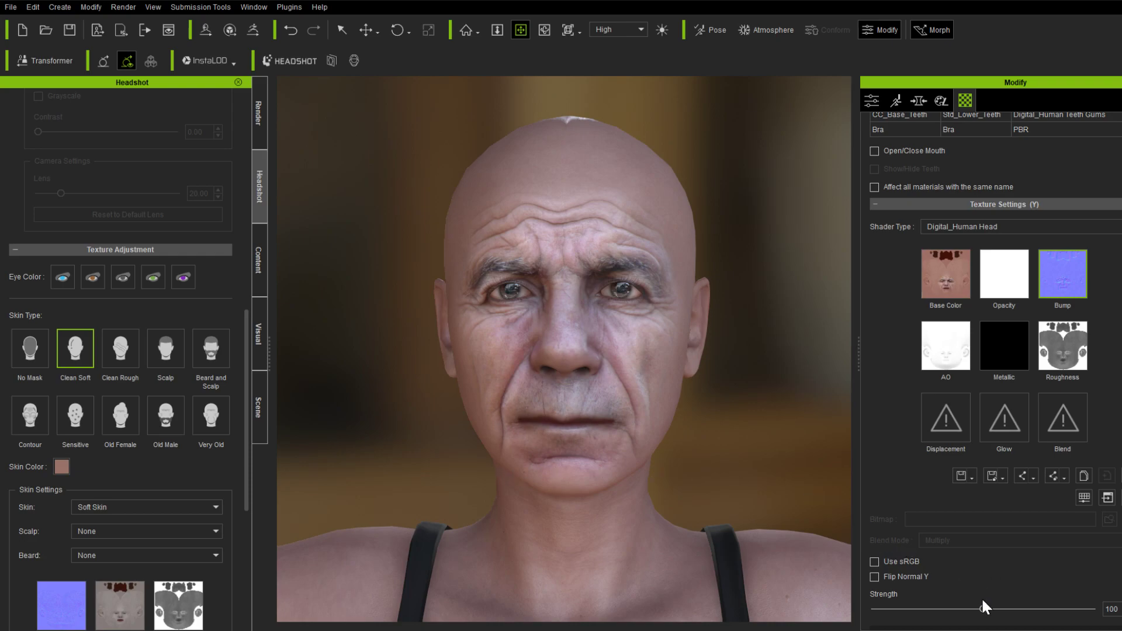
drag(984, 608, 1009, 608)
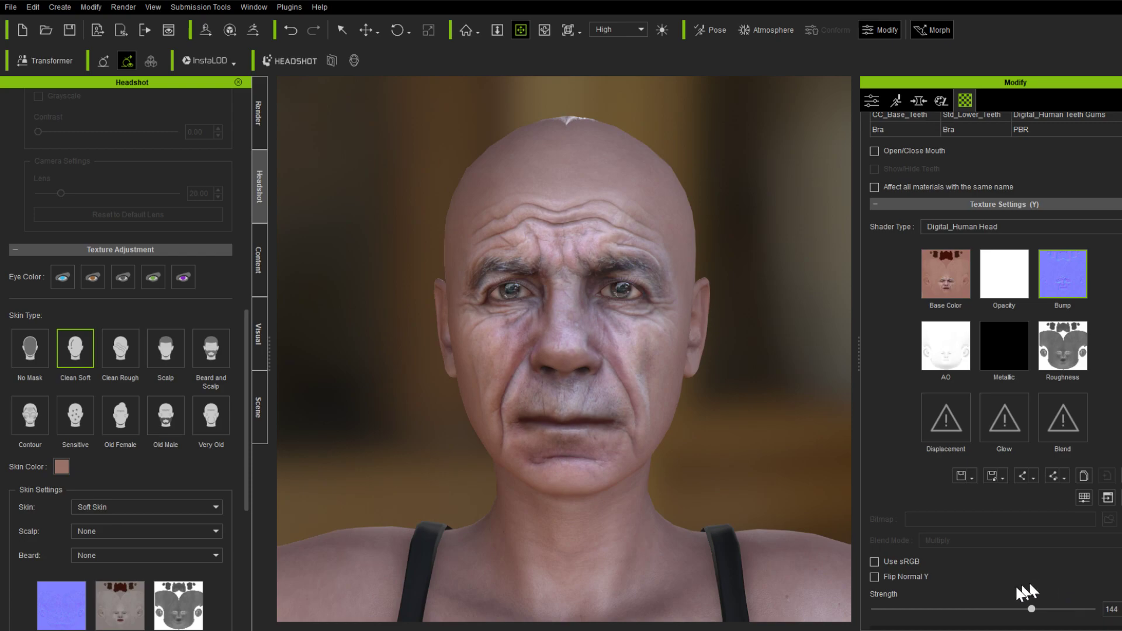
drag(1009, 608, 836, 590)
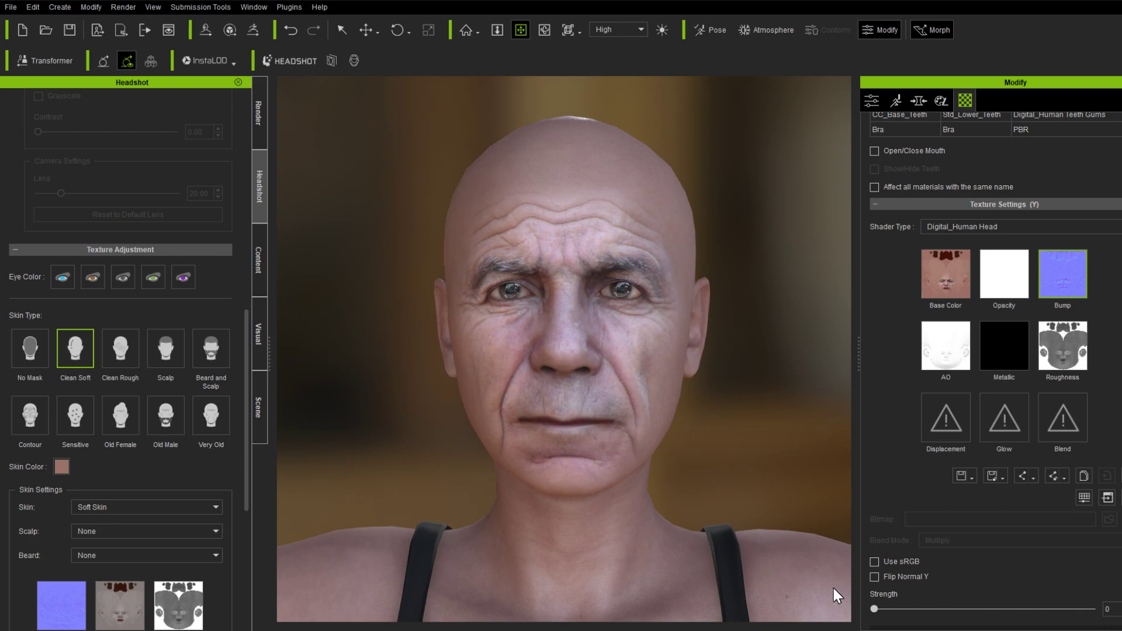
drag(840, 587, 970, 587)
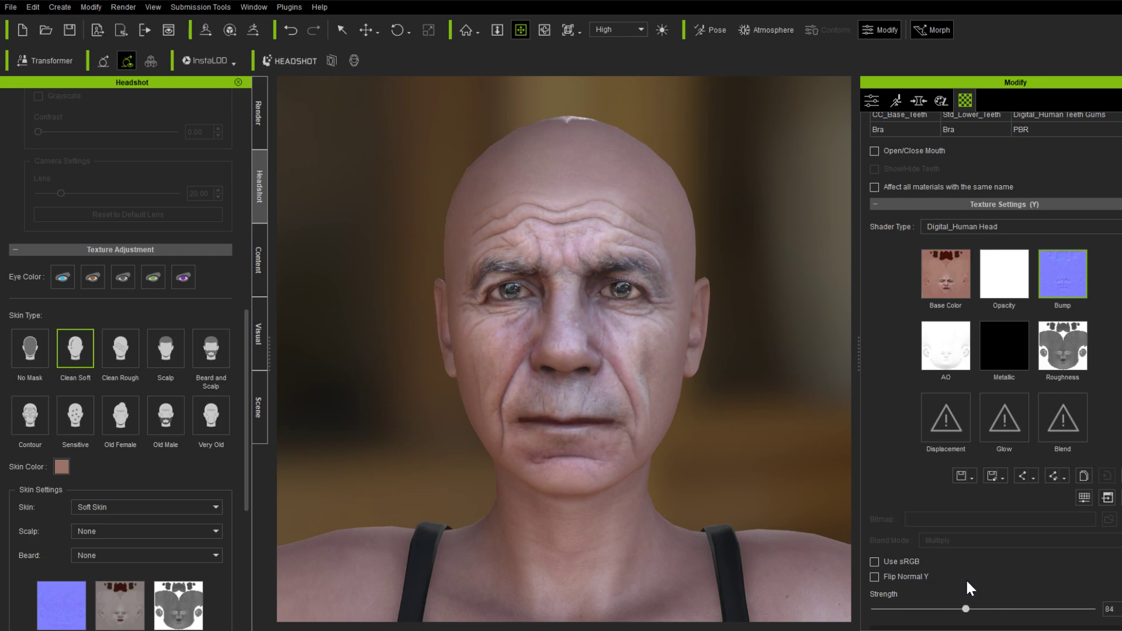
Fine-tune the bump strength to 108, checking wrinkles from the left side and front
scroll(749, 472, up, 3)
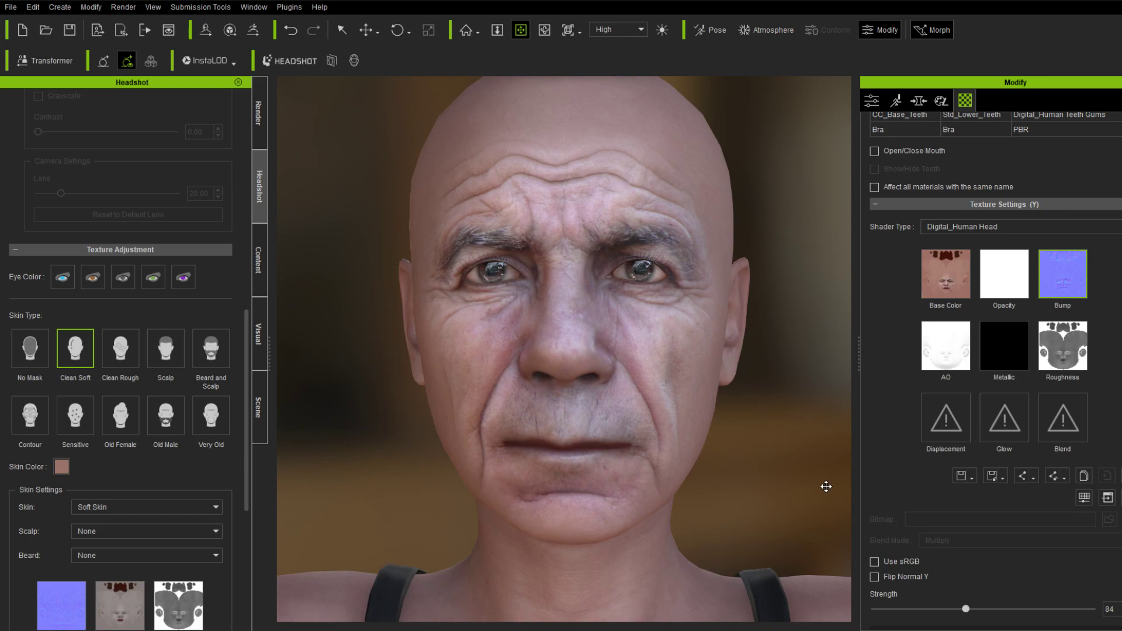
drag(826, 487, 783, 528)
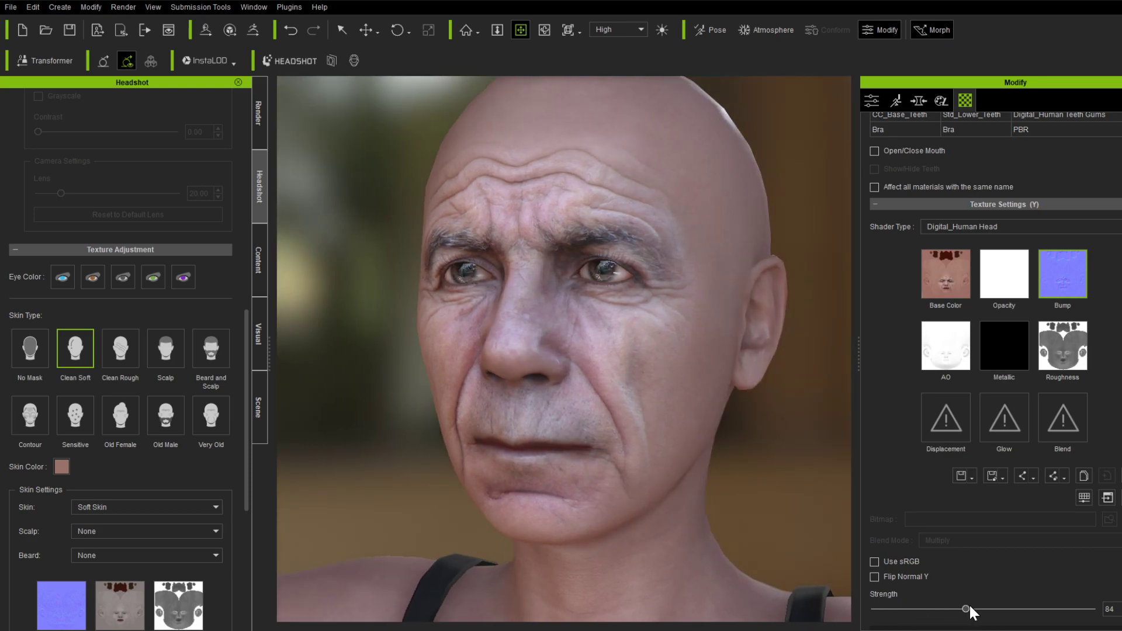
mouse_move(968, 607)
mouse_down()
mouse_move(1014, 604)
mouse_move(902, 609)
mouse_move(1000, 596)
mouse_move(913, 606)
mouse_move(973, 608)
mouse_up()
drag(573, 443, 570, 263)
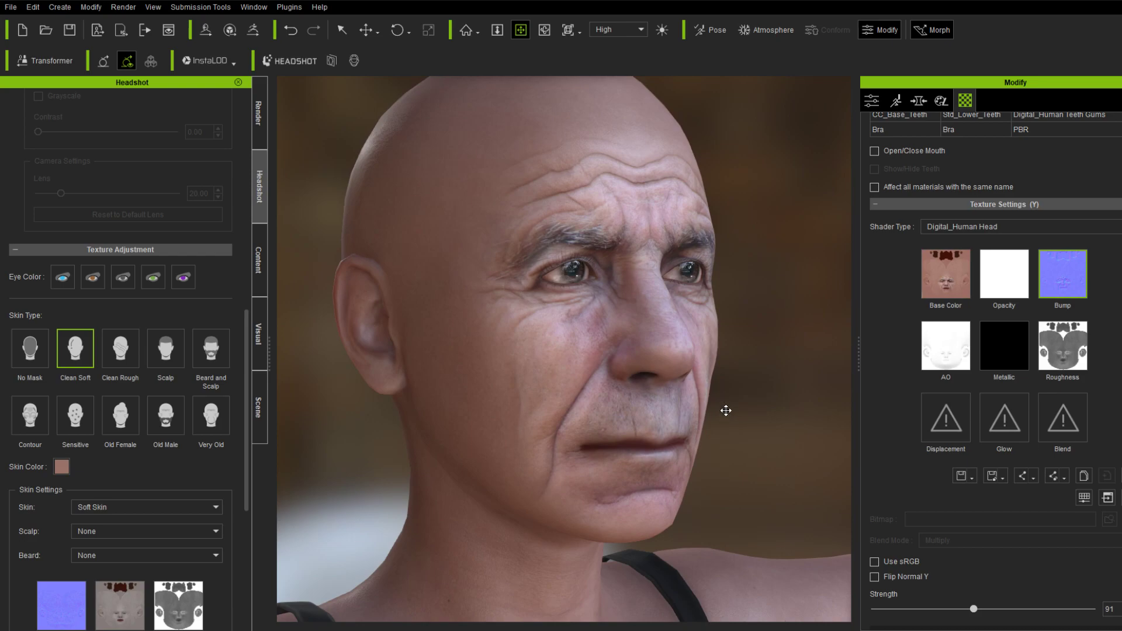
drag(724, 411, 695, 426)
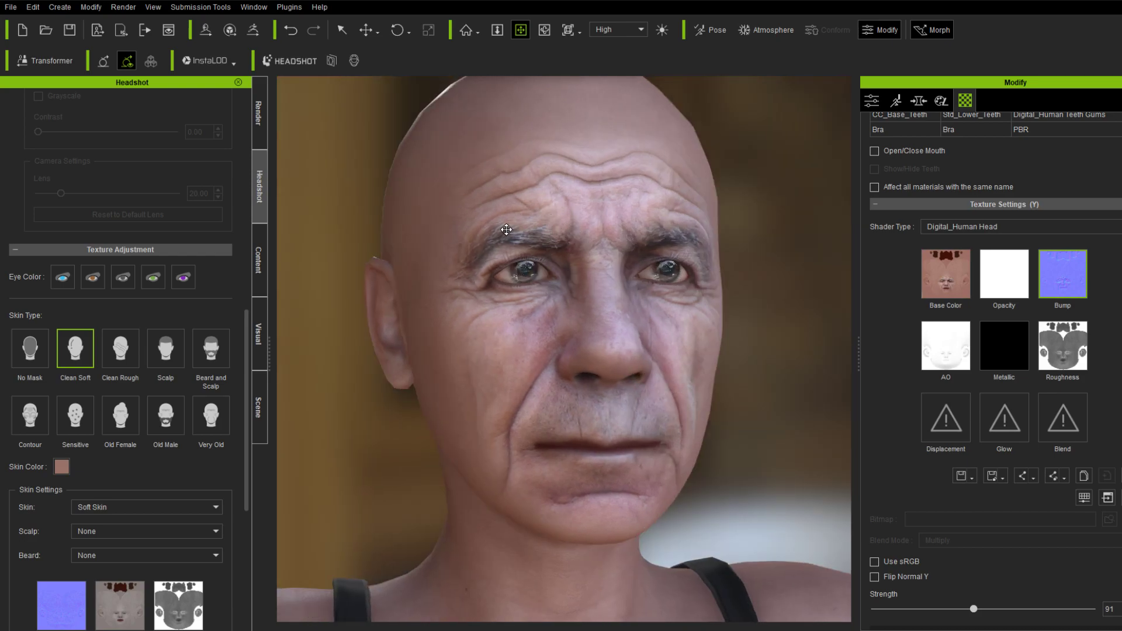
drag(482, 377, 593, 409)
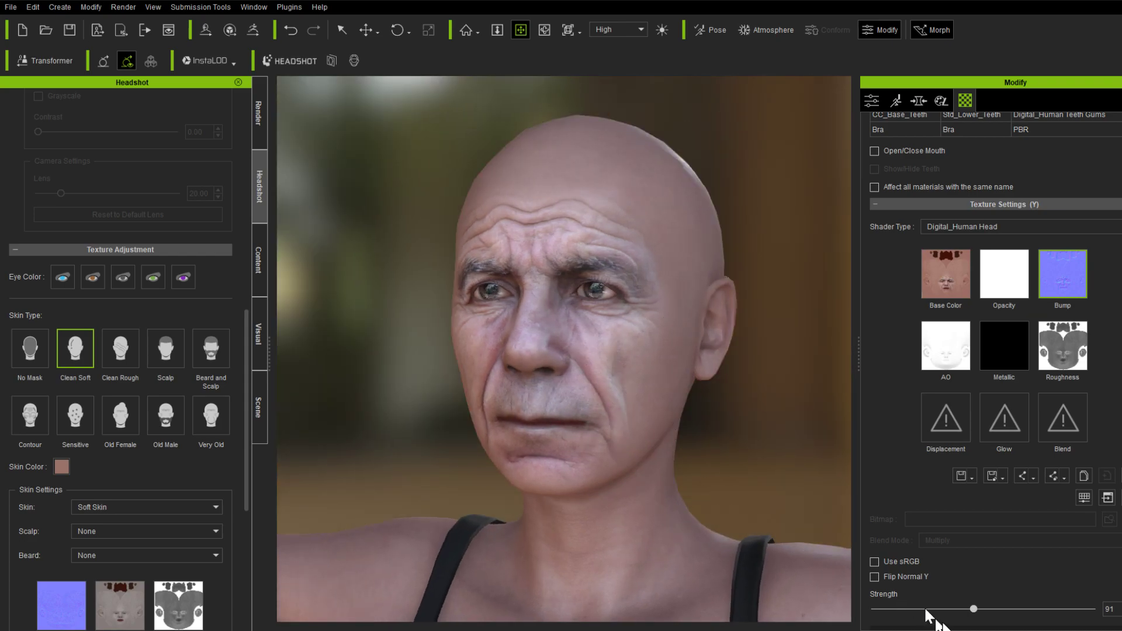
mouse_move(975, 610)
mouse_down()
mouse_move(846, 616)
mouse_move(1027, 606)
mouse_move(1001, 605)
mouse_up()
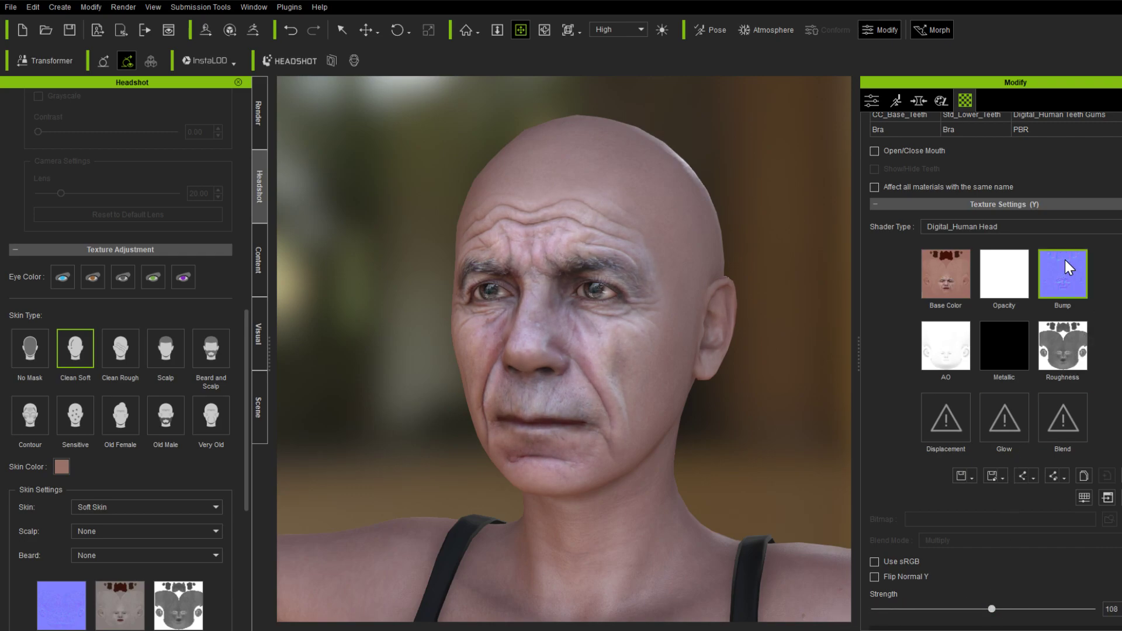
mouse_move(1064, 261)
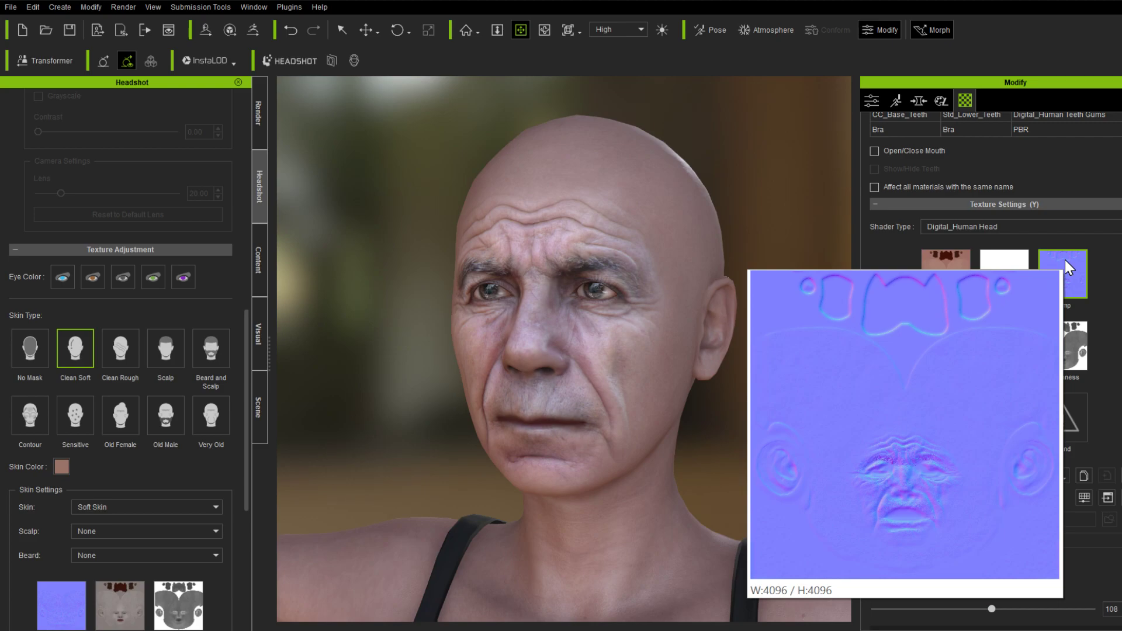